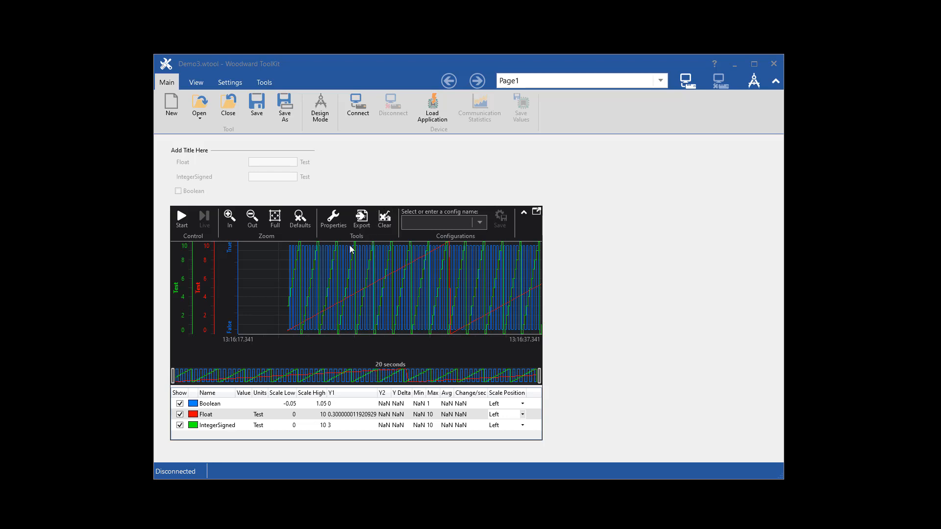
- Change the Float plot's color to Yellow in the embedded trend chart's properties
{"action": "left_click", "coordinate": [333, 219]}
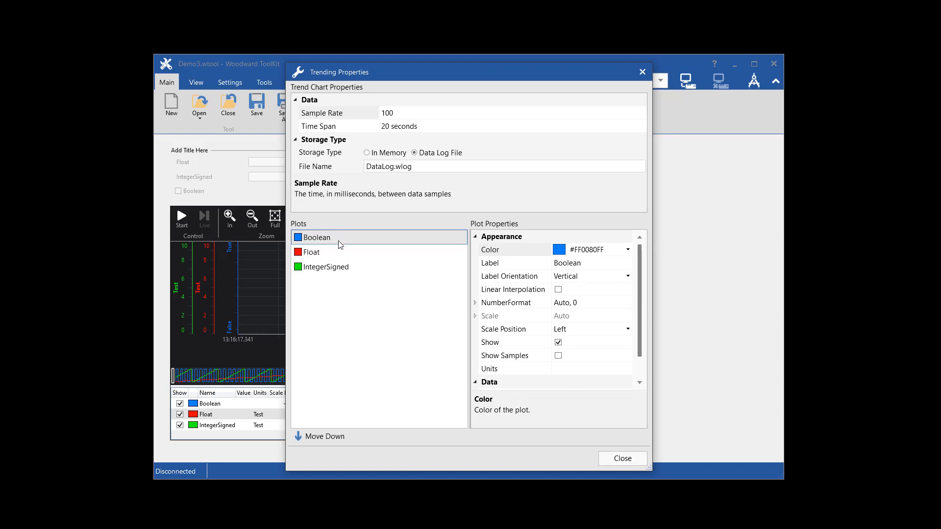
{"action": "left_click", "coordinate": [333, 253]}
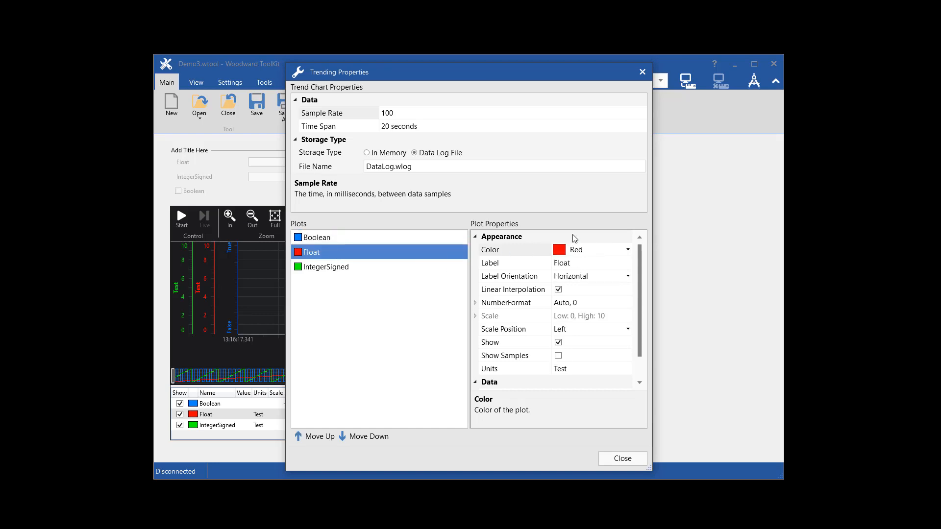
{"action": "left_click", "coordinate": [629, 251]}
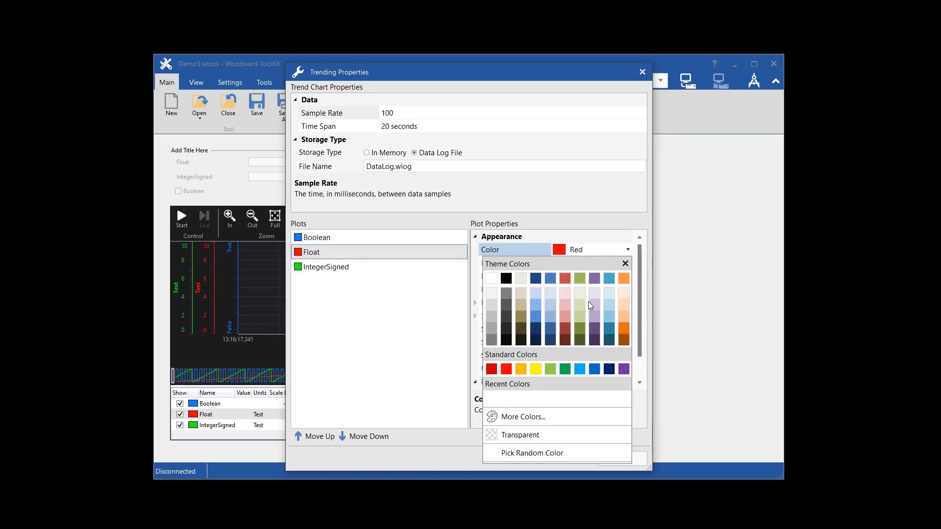
{"action": "left_click", "coordinate": [536, 369]}
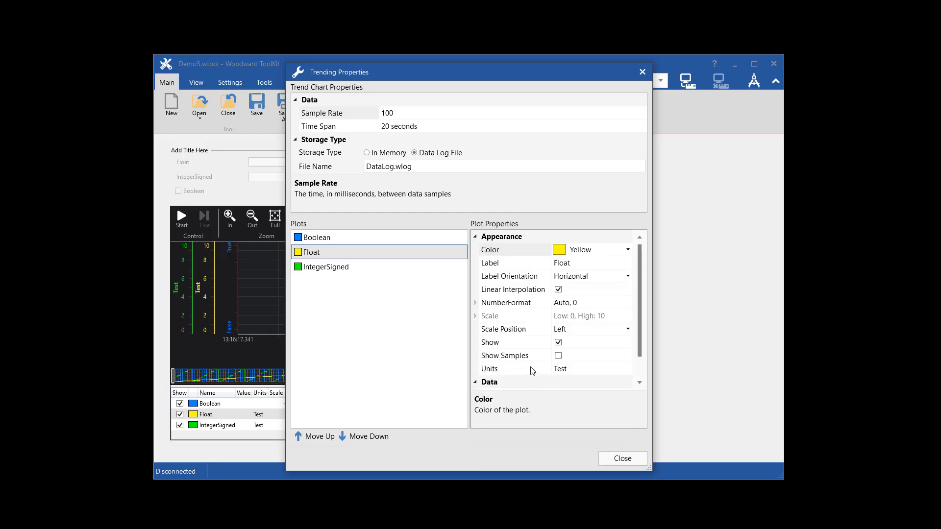
- Set the Boolean plot's scale position to Hidden and close the trending properties
{"action": "left_click", "coordinate": [328, 243]}
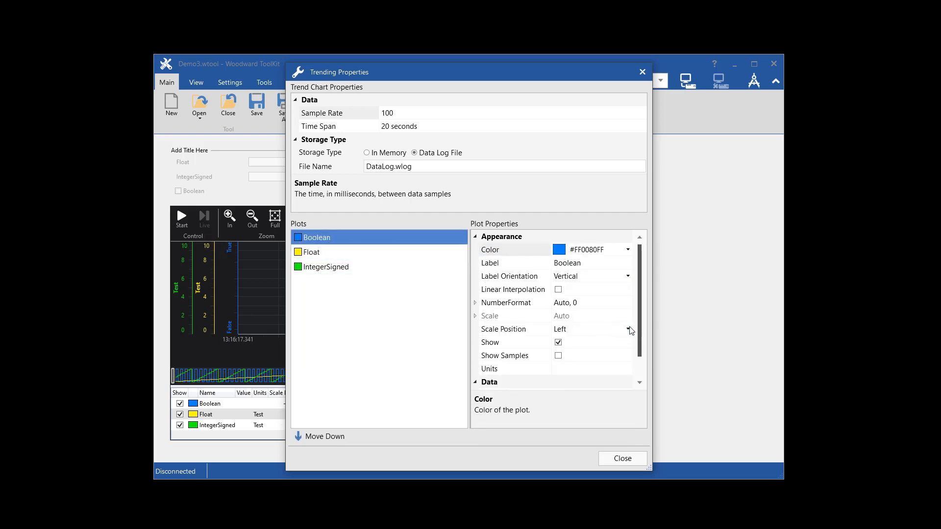
{"action": "left_click", "coordinate": [629, 329]}
{"action": "left_click", "coordinate": [576, 366]}
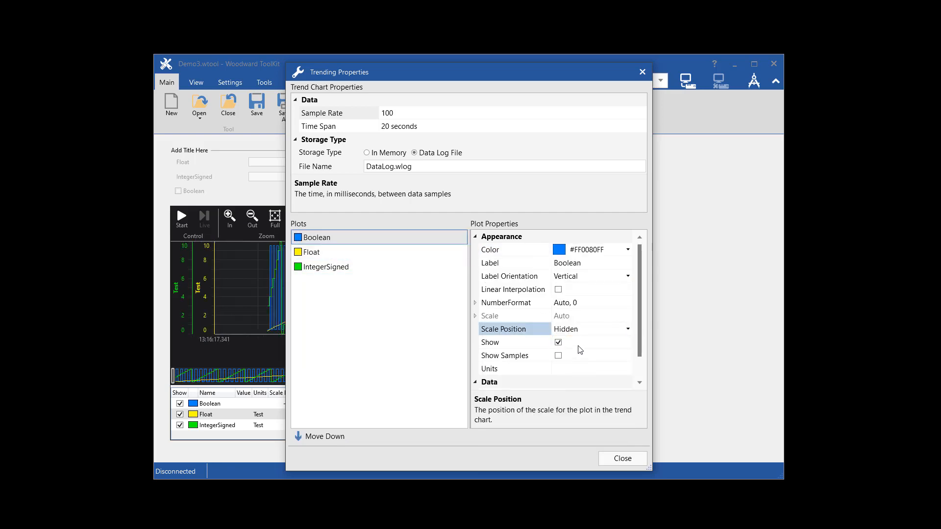
{"action": "left_click", "coordinate": [611, 458]}
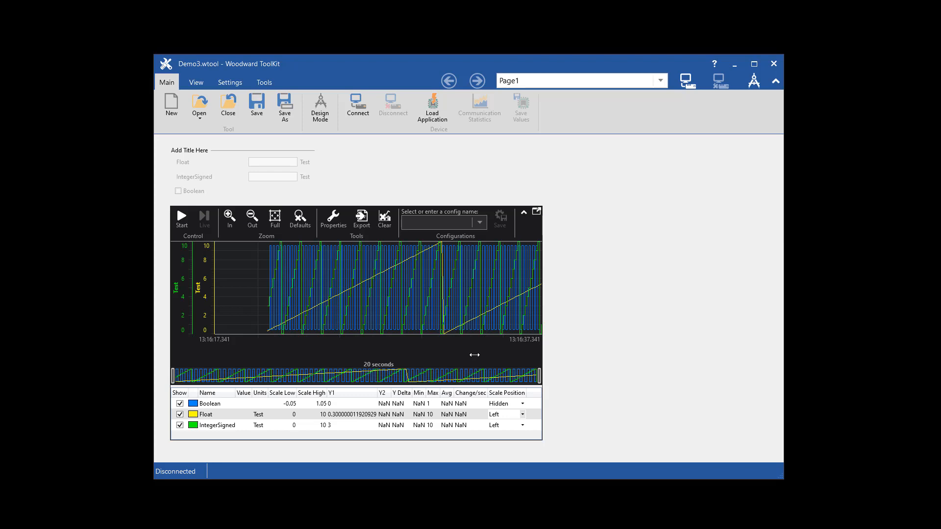
- Save the current trend chart settings as a configuration named MyConfig
{"action": "left_click", "coordinate": [432, 222]}
{"action": "type", "text": "MyConfig"}
{"action": "left_click", "coordinate": [497, 222]}
- Restore the trend chart to its default configuration, and reapply the saved MyConfig configuration
{"action": "left_click", "coordinate": [480, 224]}
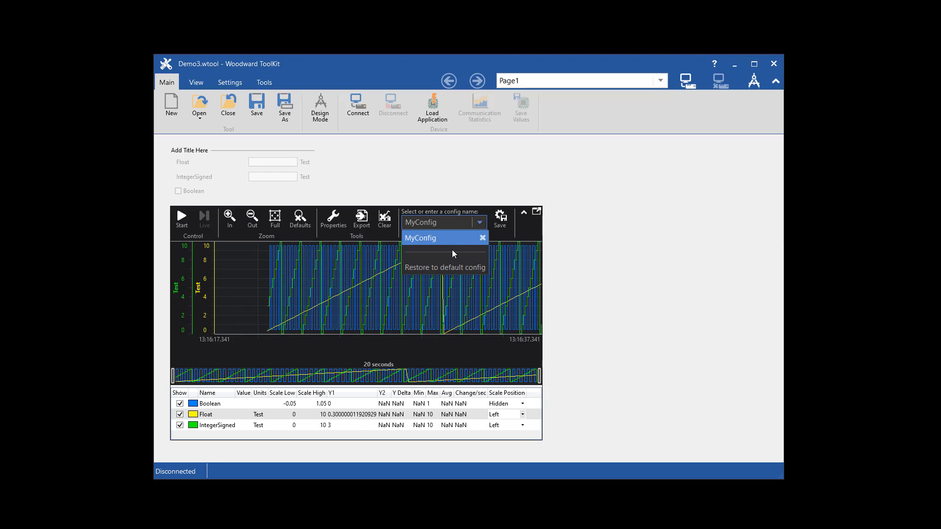
{"action": "left_click", "coordinate": [449, 266]}
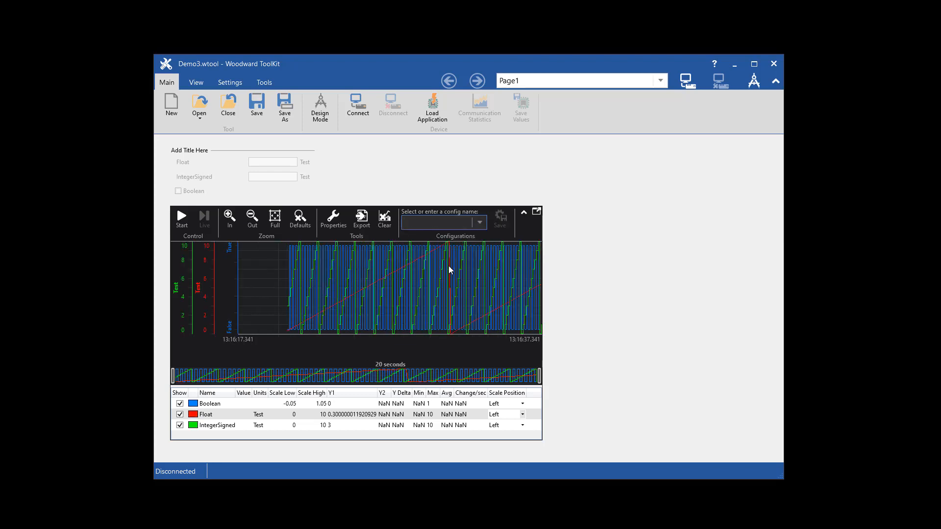
{"action": "left_click", "coordinate": [480, 223]}
{"action": "left_click", "coordinate": [431, 237]}
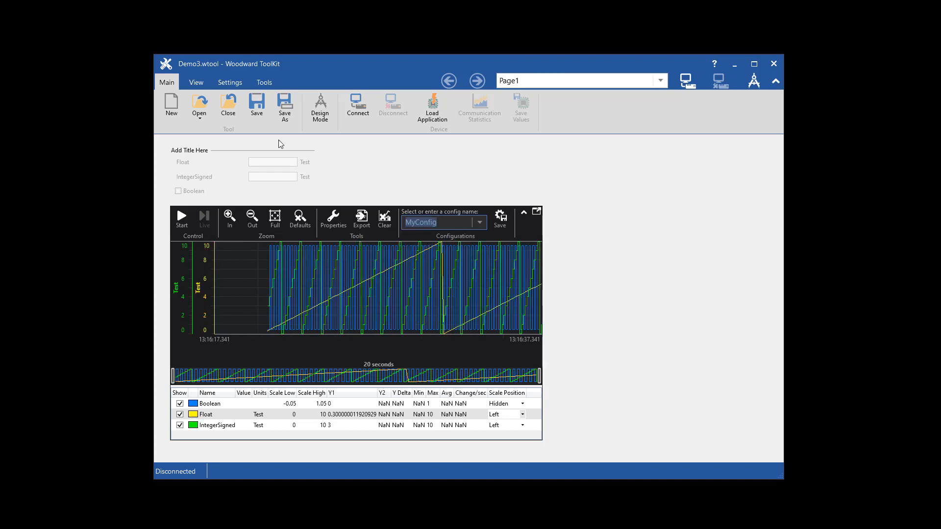
- Close and reopen the Demo3.wtool tool file, and apply the MyConfig configuration to its trend chart
{"action": "left_click", "coordinate": [231, 104]}
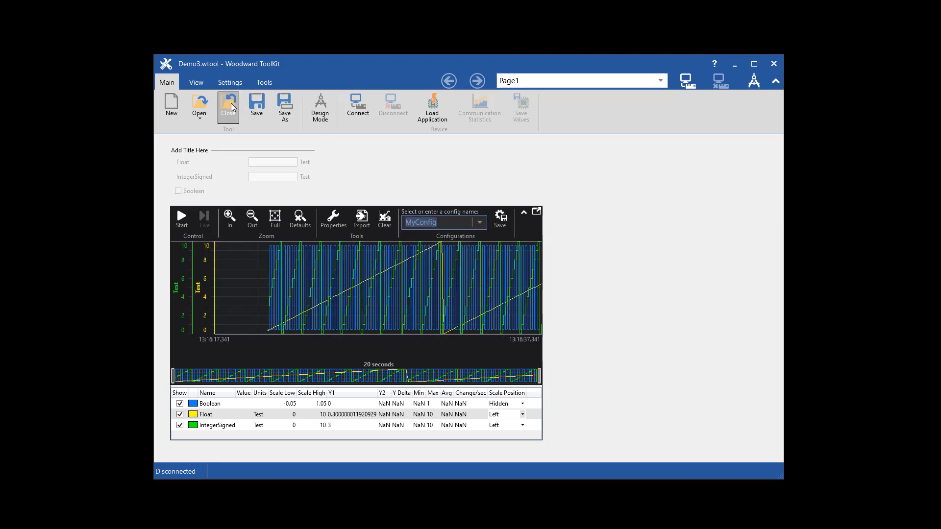
{"action": "left_click", "coordinate": [222, 169]}
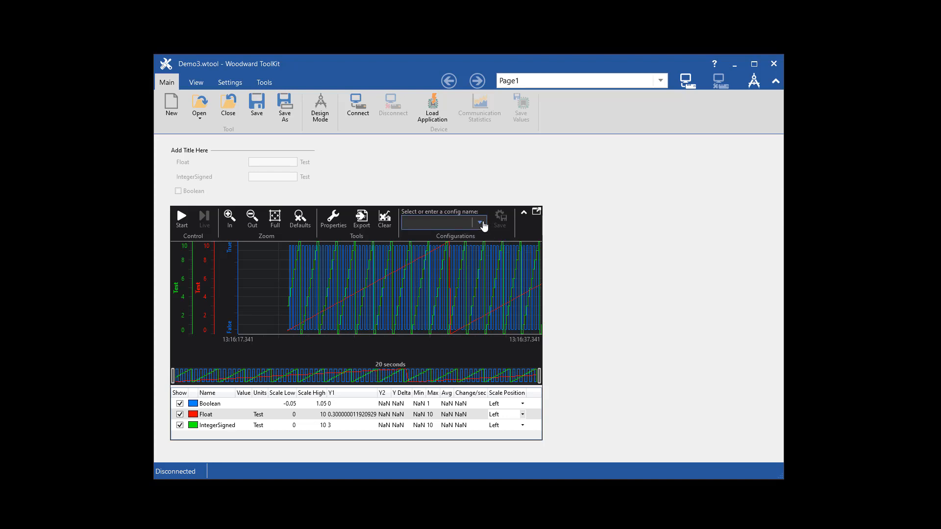
{"action": "left_click", "coordinate": [479, 223]}
{"action": "left_click", "coordinate": [428, 239]}
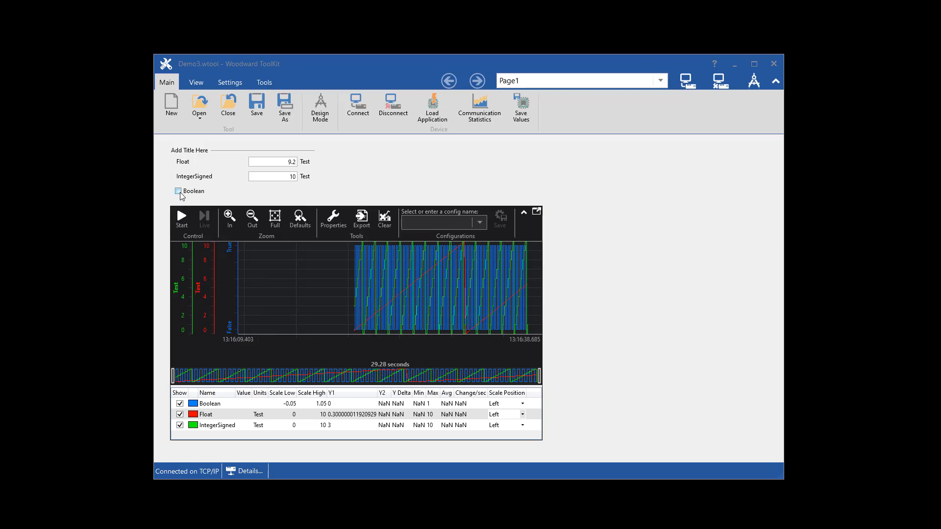
- Add the Boolean, IntegerSigned and Float values to a separate trend and bring the Trending window forward
{"action": "right_click", "coordinate": [180, 192]}
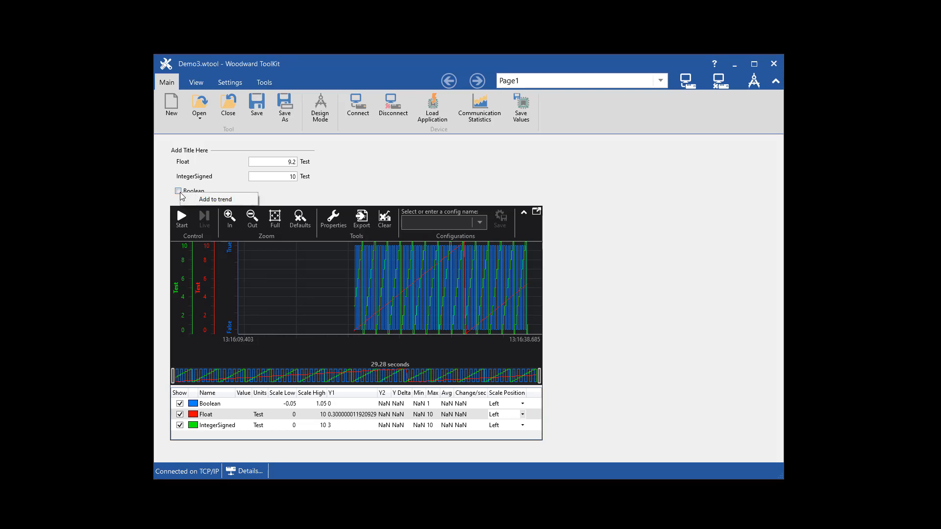
{"action": "left_click", "coordinate": [202, 198]}
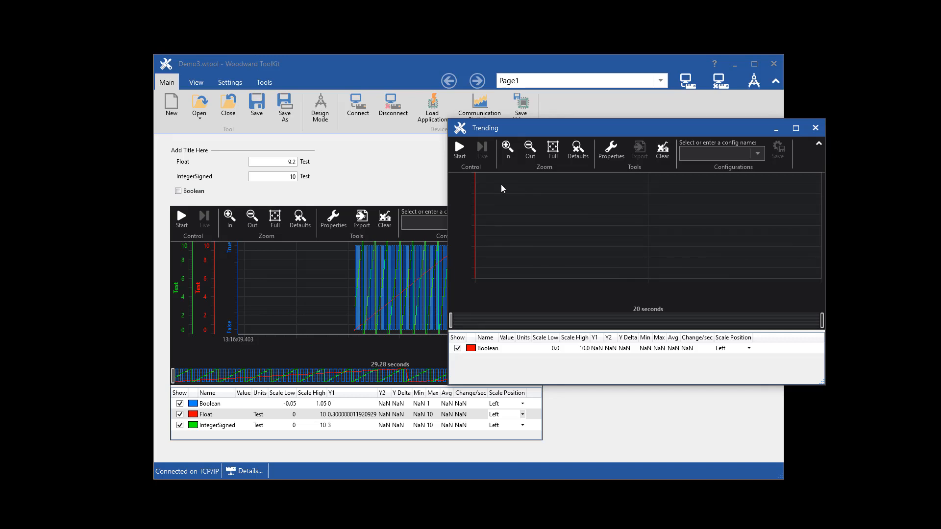
{"action": "left_click", "coordinate": [269, 175]}
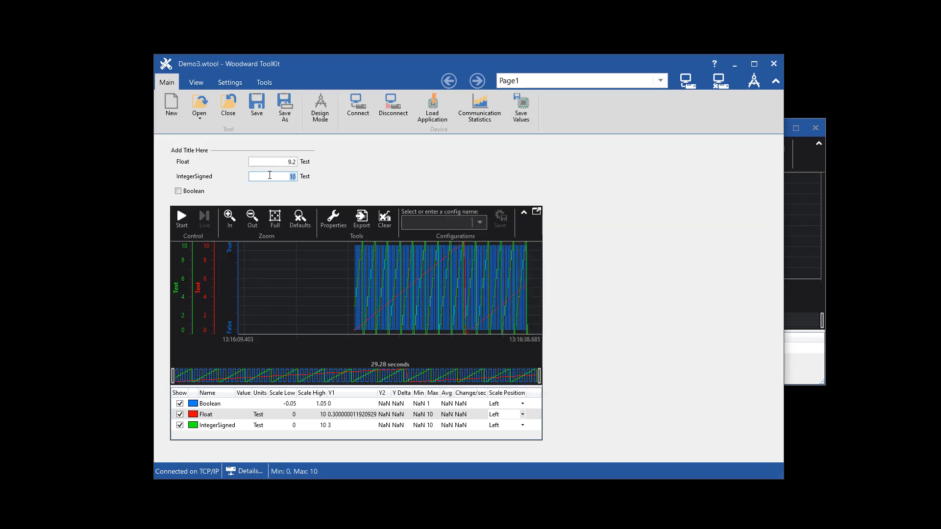
{"action": "right_click", "coordinate": [270, 175]}
{"action": "left_click", "coordinate": [302, 228]}
{"action": "right_click", "coordinate": [272, 162]}
{"action": "left_click", "coordinate": [308, 220]}
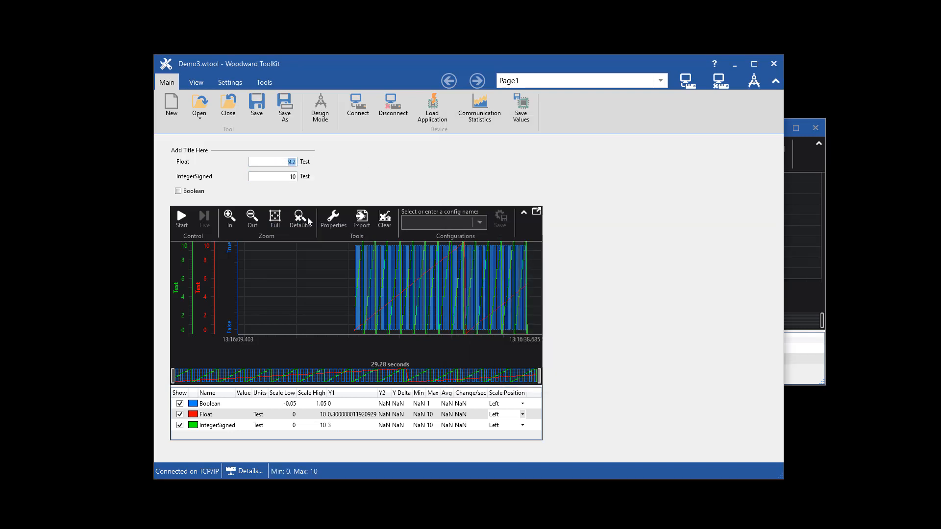
{"action": "left_click", "coordinate": [804, 192]}
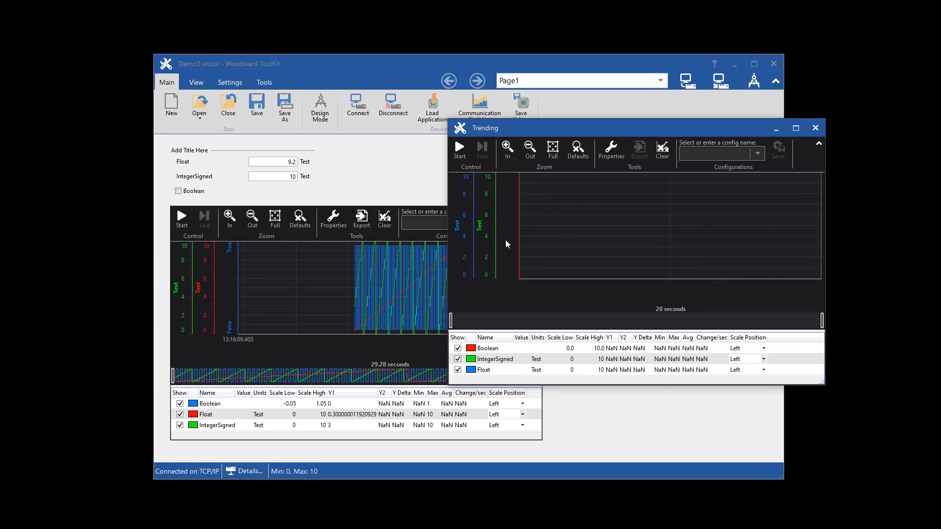
- Change the Float plot's color to Yellow in the Trending window's properties
{"action": "left_click", "coordinate": [611, 150]}
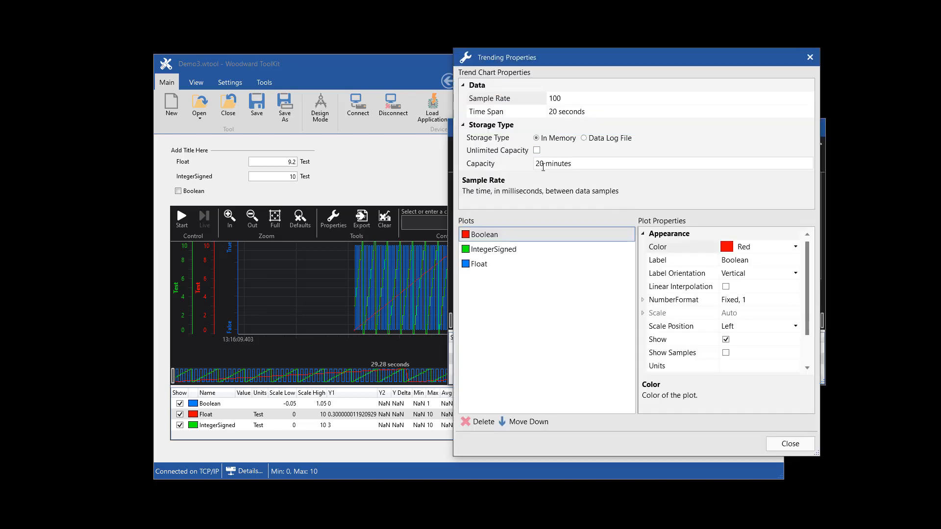
{"action": "left_click", "coordinate": [475, 265]}
{"action": "left_click", "coordinate": [795, 246]}
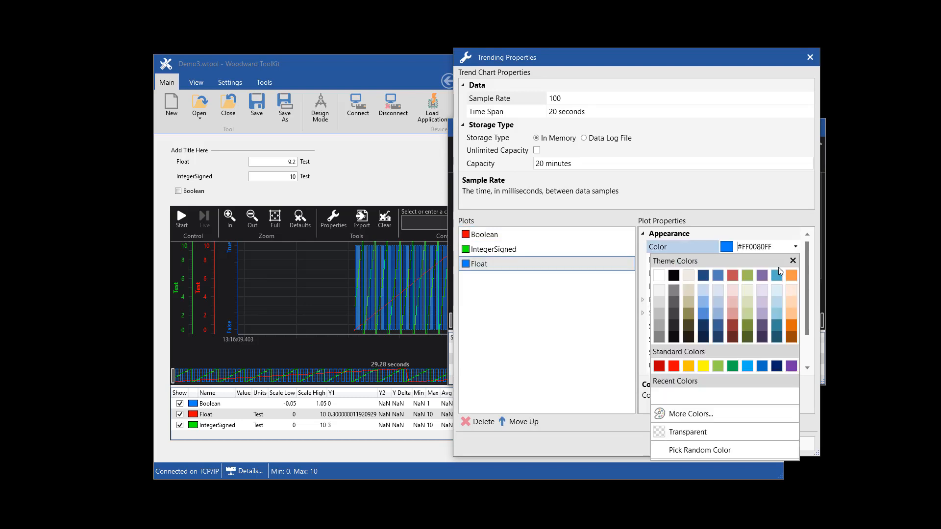
{"action": "left_click", "coordinate": [703, 366]}
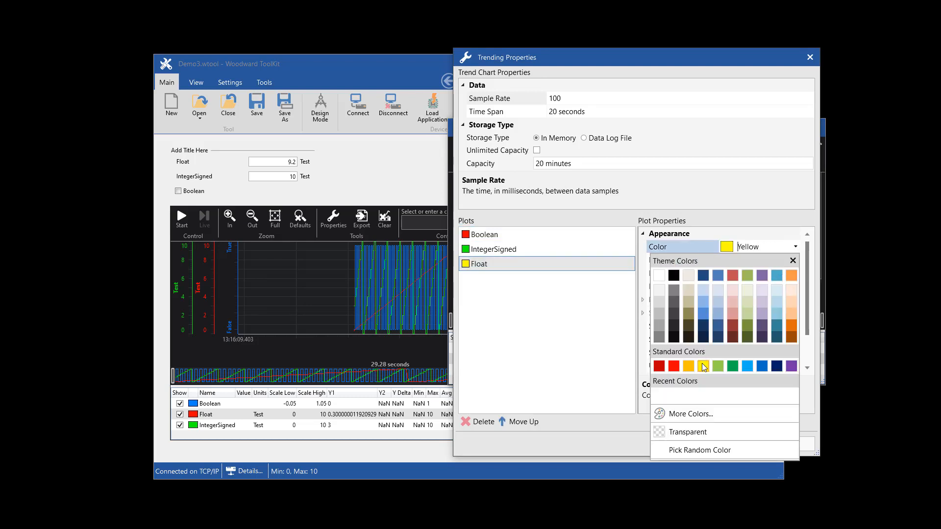
- Set the separate trend's Boolean scale position to Hidden and close its properties
{"action": "left_click", "coordinate": [585, 240]}
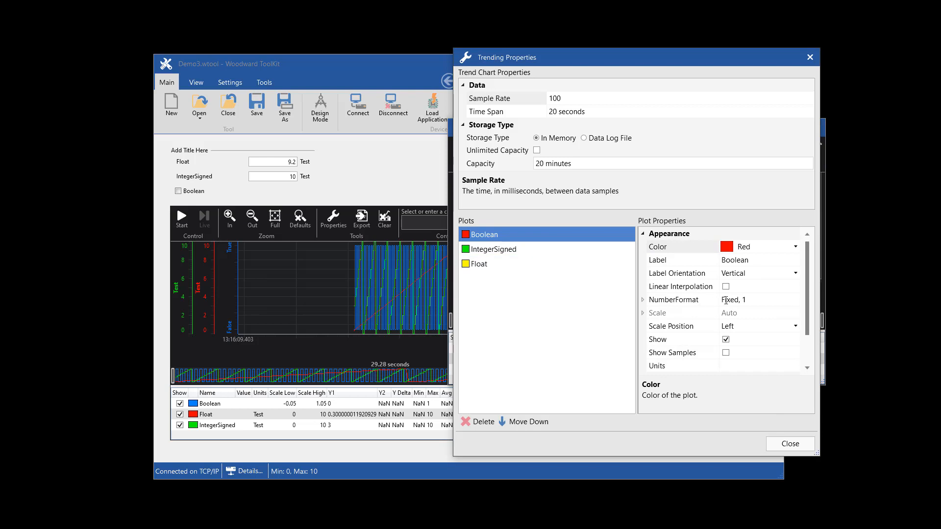
{"action": "left_click", "coordinate": [796, 326]}
{"action": "left_click", "coordinate": [746, 359]}
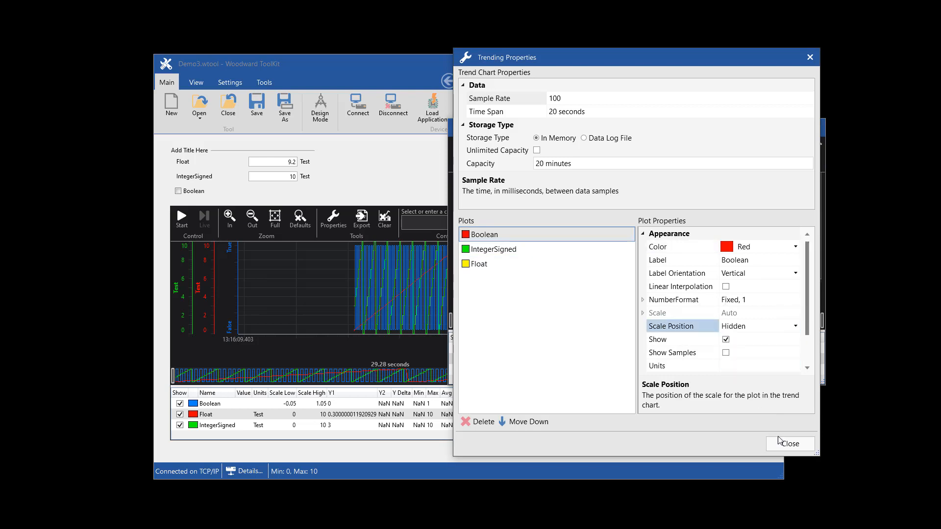
{"action": "left_click", "coordinate": [783, 443]}
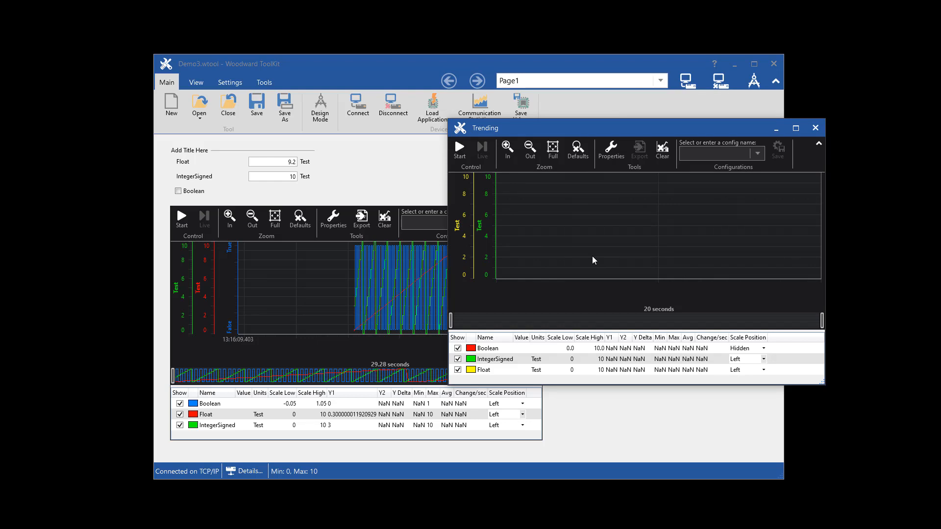
- Save the separate trend's settings as a configuration named TOFConfig
{"action": "left_click", "coordinate": [692, 154]}
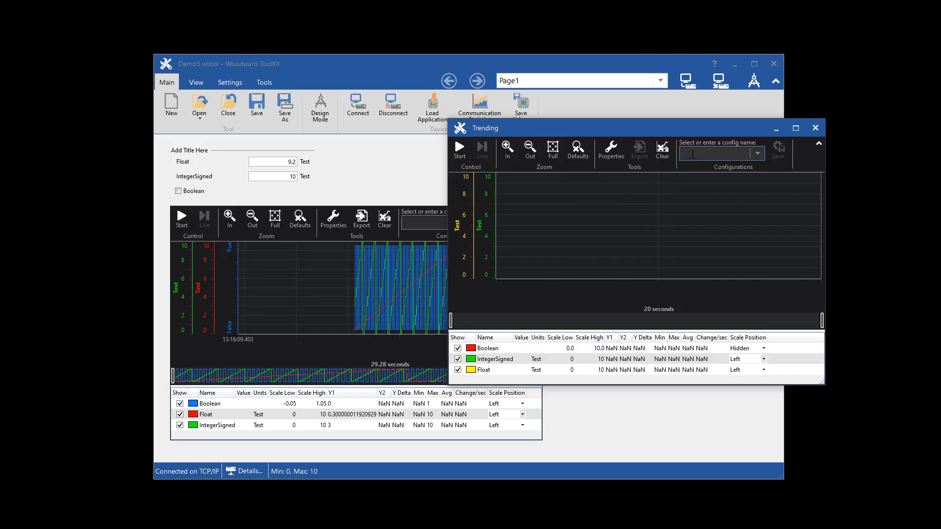
{"action": "type", "text": "TO Config"}
{"action": "left_click", "coordinate": [692, 153]}
{"action": "type", "text": "F"}
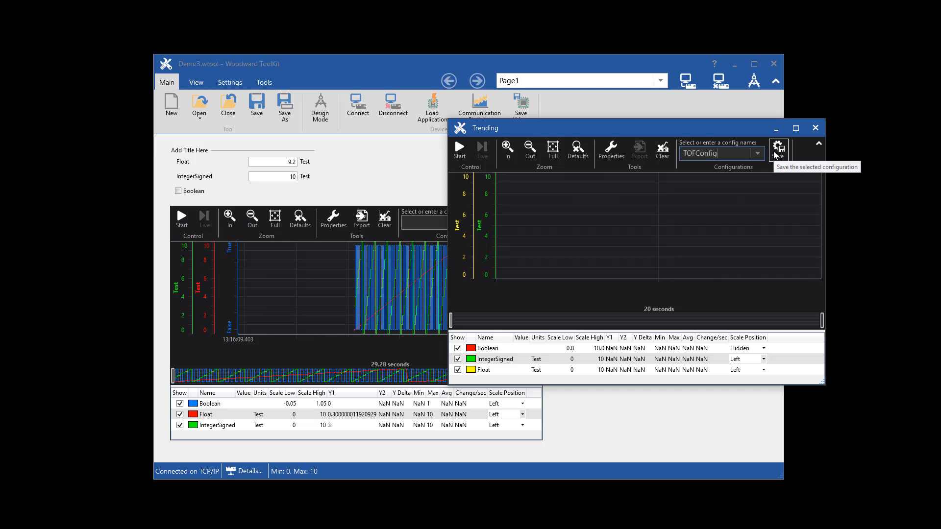
{"action": "left_click", "coordinate": [775, 155]}
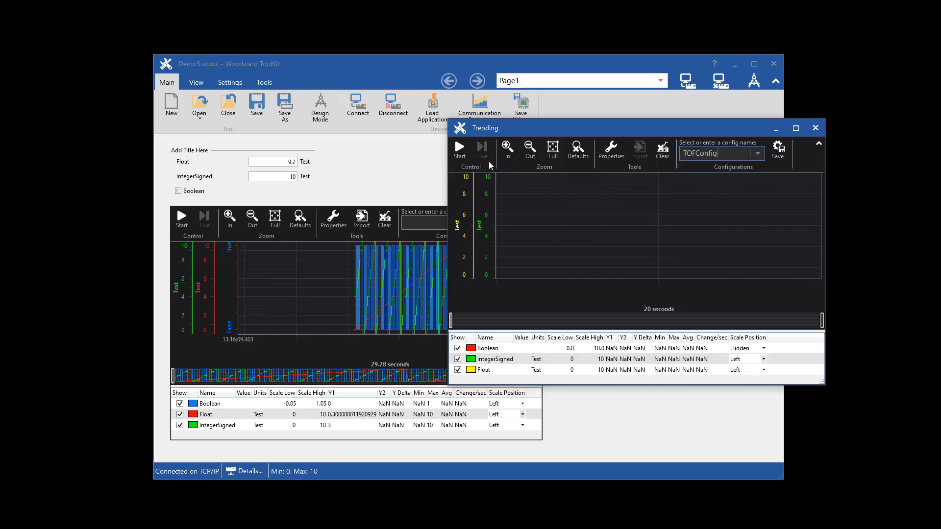
- Start and stop data collection in the separate trend, and close the Trending window
{"action": "left_click", "coordinate": [458, 152]}
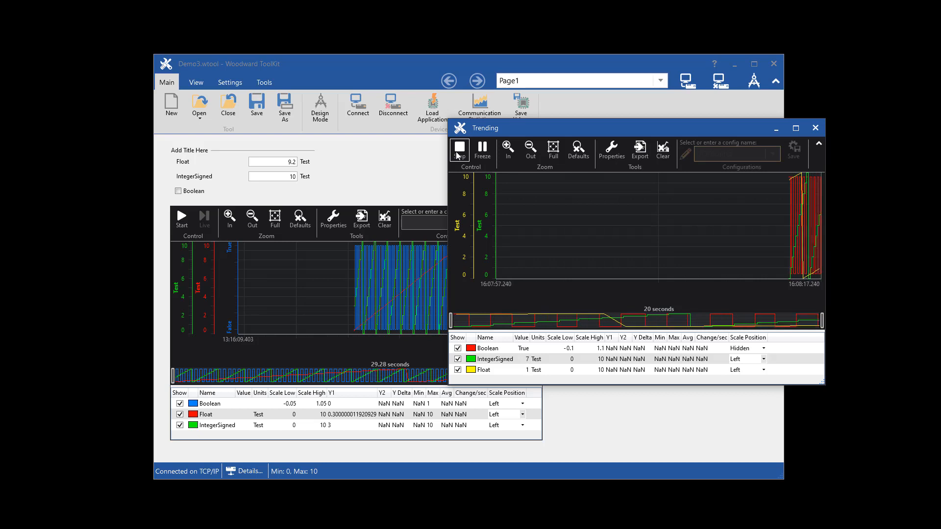
{"action": "left_click", "coordinate": [457, 153]}
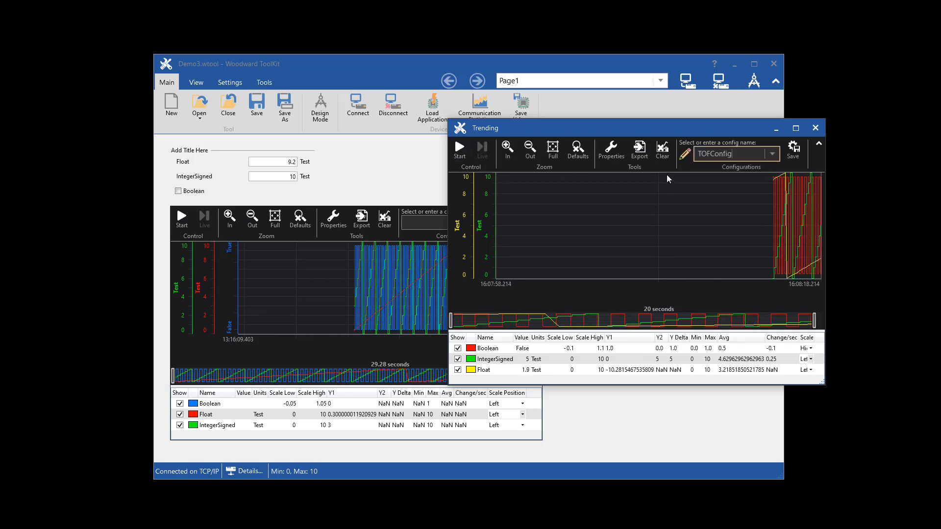
{"action": "left_click", "coordinate": [816, 128]}
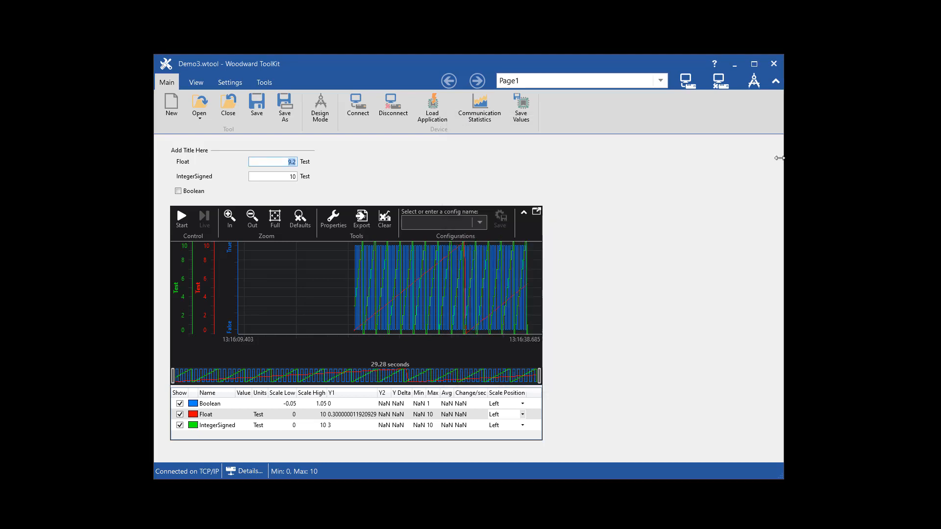
- Reopen the separate trend from the saved TOFConfig trending configuration, and start and stop its data collection
{"action": "left_click", "coordinate": [266, 84]}
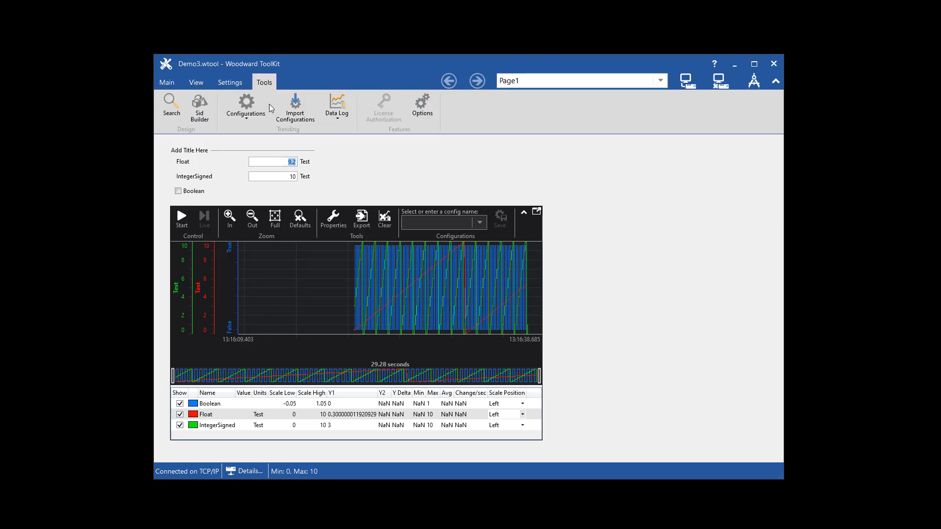
{"action": "left_click", "coordinate": [246, 113]}
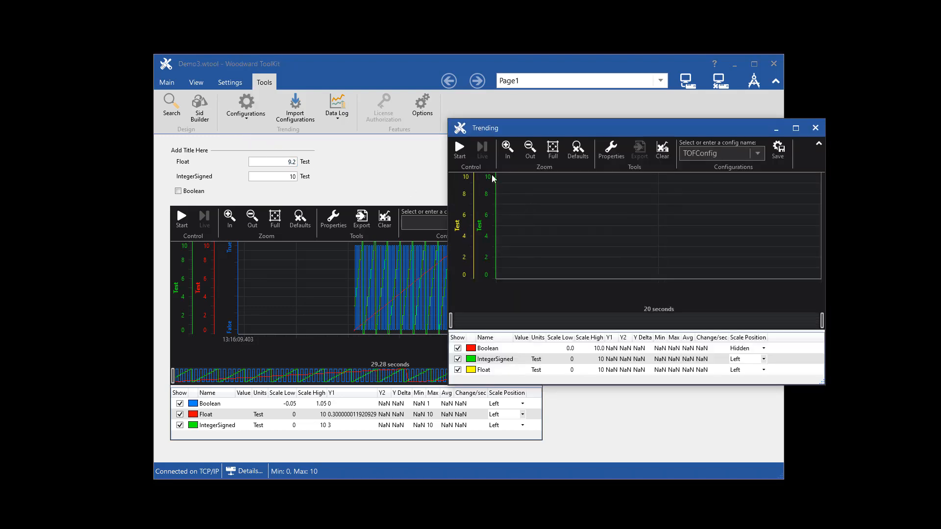
{"action": "left_click", "coordinate": [460, 149]}
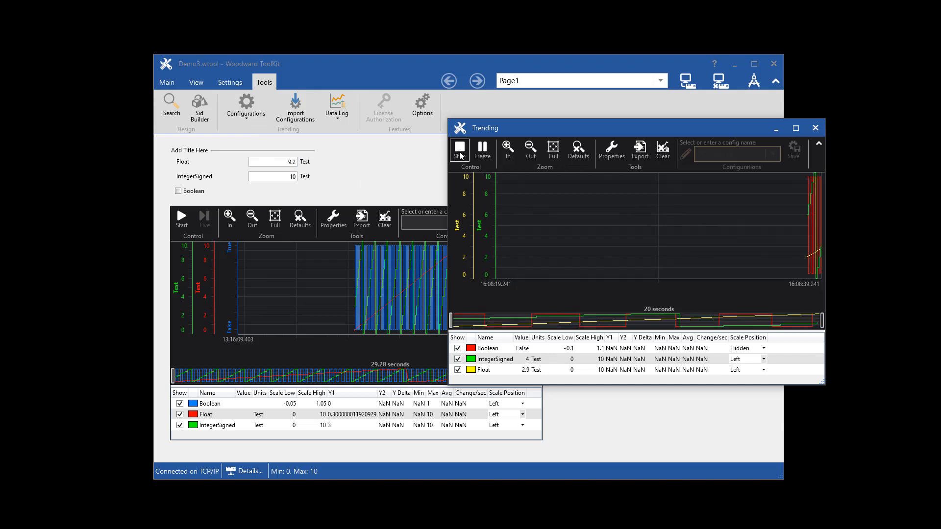
{"action": "left_click", "coordinate": [460, 156]}
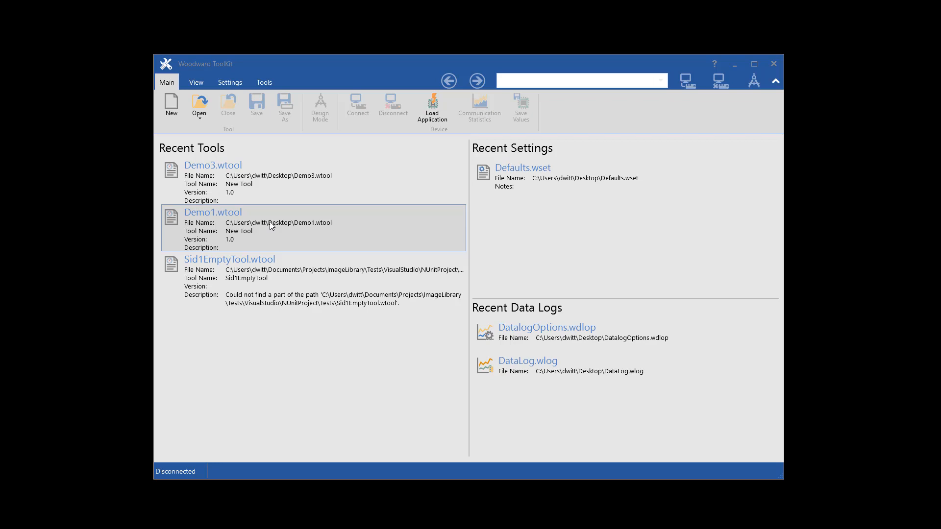
- Open the DataLog.wlog data log from the Desktop and add all of its available parameters to the plots
{"action": "left_click", "coordinate": [263, 82]}
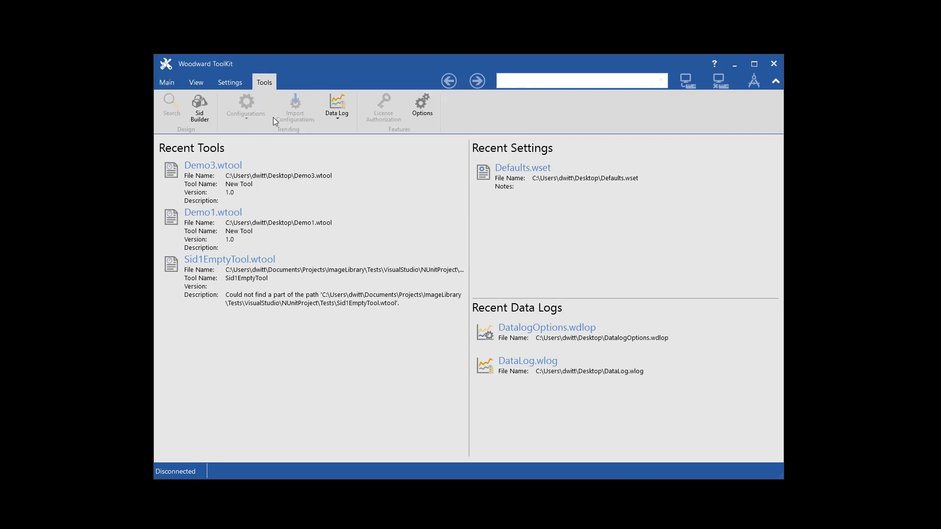
{"action": "left_click", "coordinate": [338, 103]}
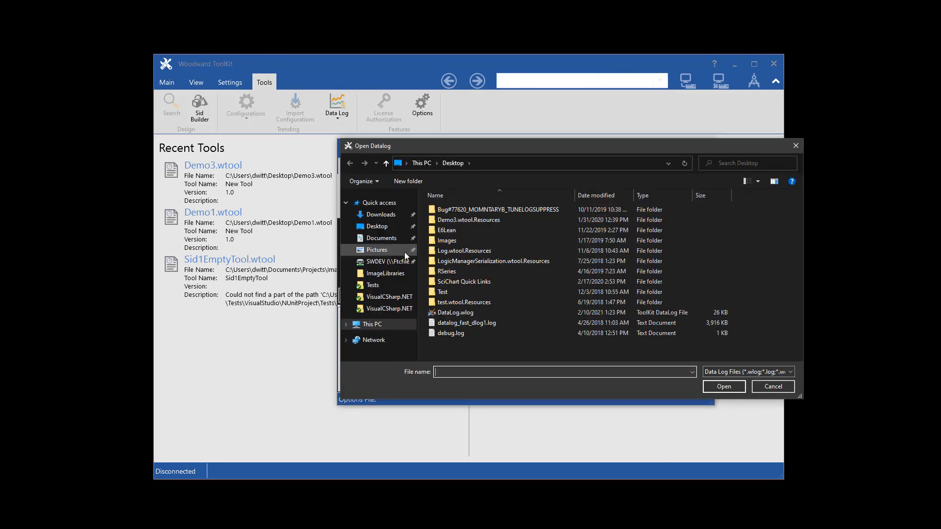
{"action": "double_click", "coordinate": [458, 313]}
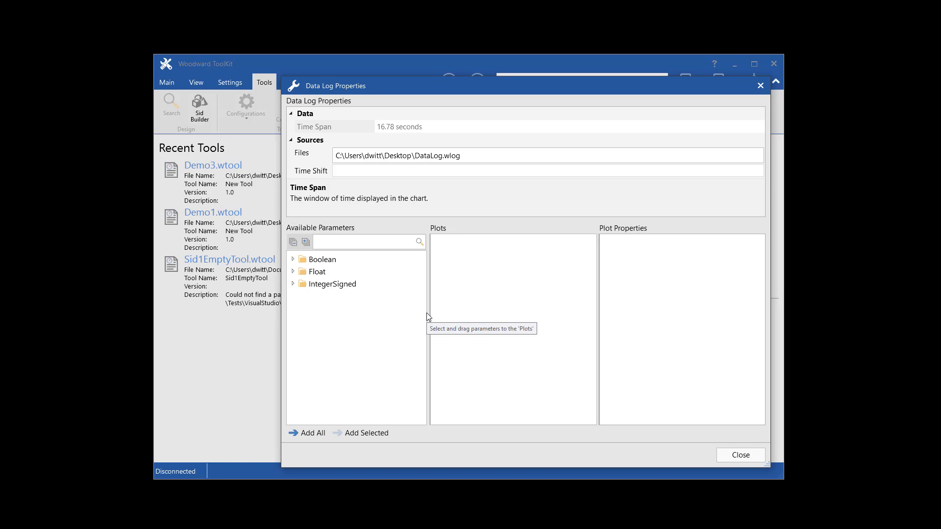
{"action": "left_click", "coordinate": [307, 434]}
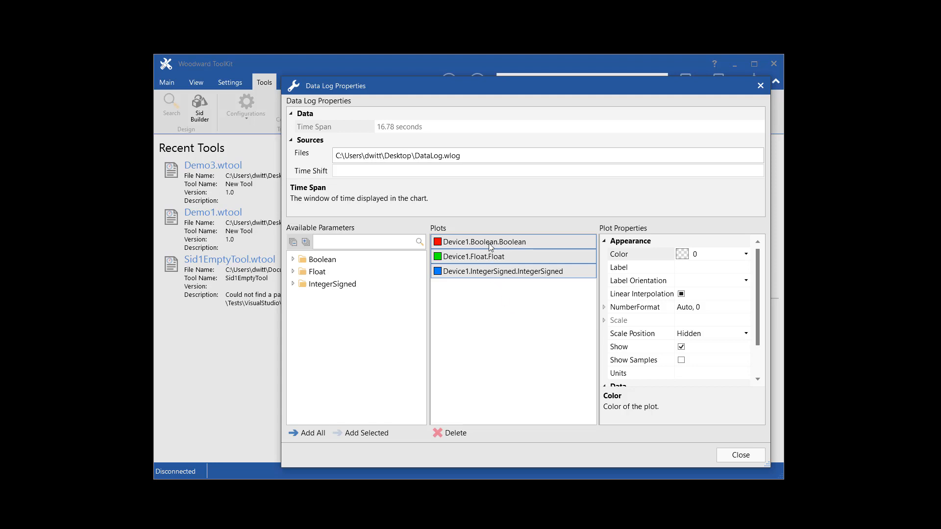
- Set the color of the Device1.IntegerSigned.IntegerSigned plot to Yellow
{"action": "left_click", "coordinate": [493, 273]}
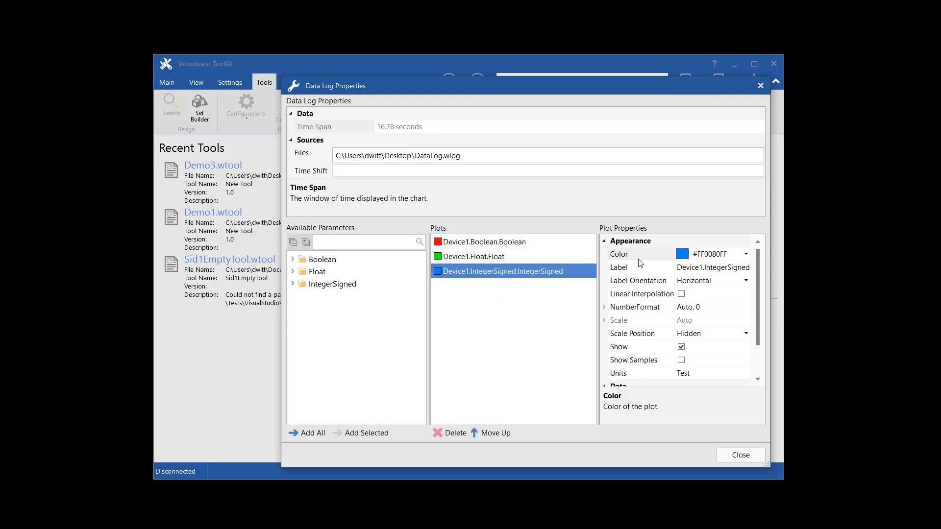
{"action": "left_click", "coordinate": [745, 254]}
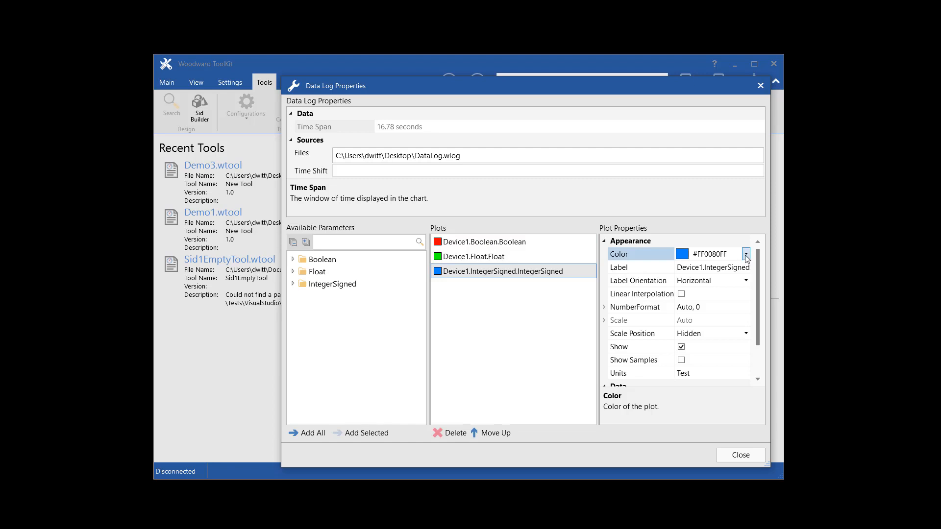
{"action": "left_click", "coordinate": [745, 255]}
{"action": "left_click", "coordinate": [653, 377]}
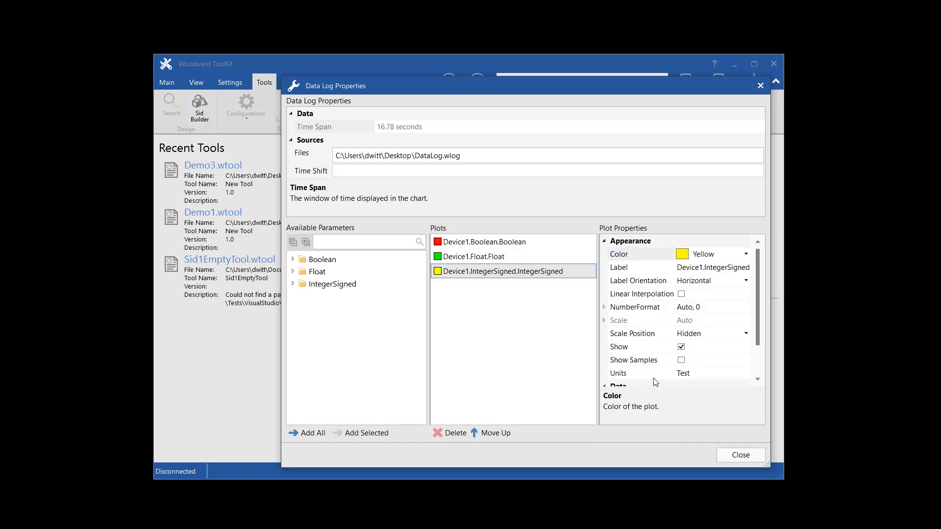
- Set the Device1.Boolean.Boolean plot's scale position to Hidden and close the data log properties
{"action": "left_click", "coordinate": [520, 249]}
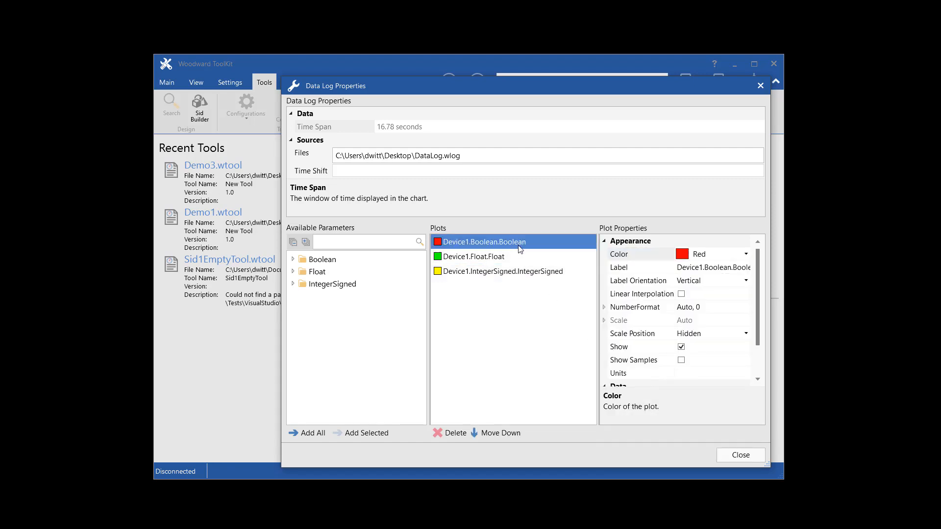
{"action": "left_click", "coordinate": [746, 334]}
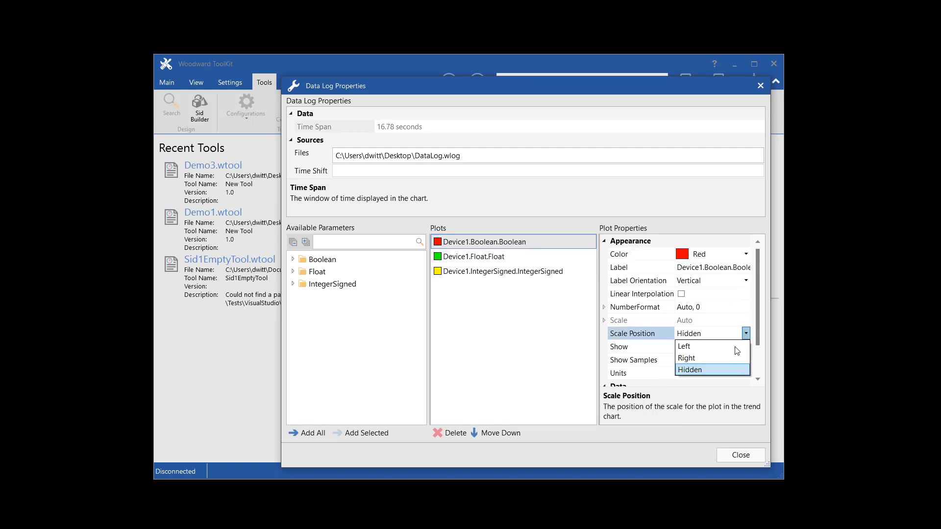
{"action": "left_click", "coordinate": [707, 368]}
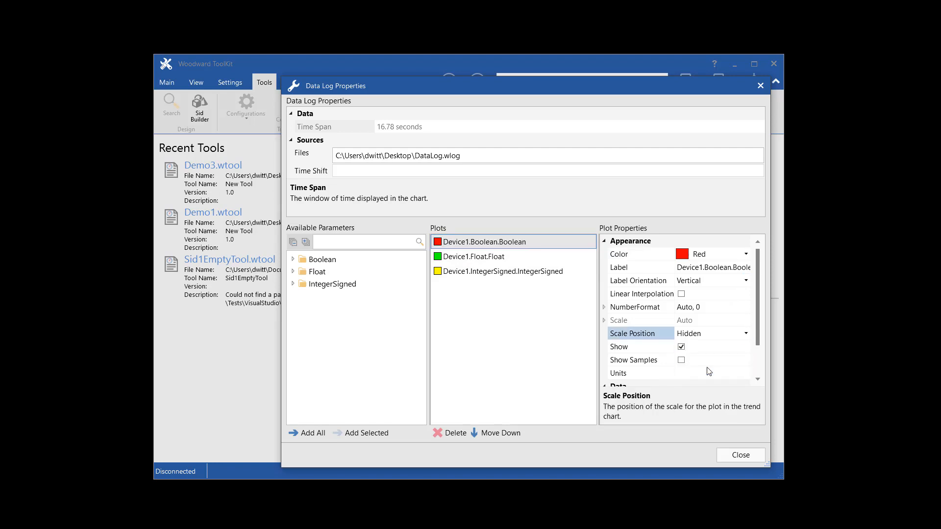
{"action": "left_click", "coordinate": [728, 456]}
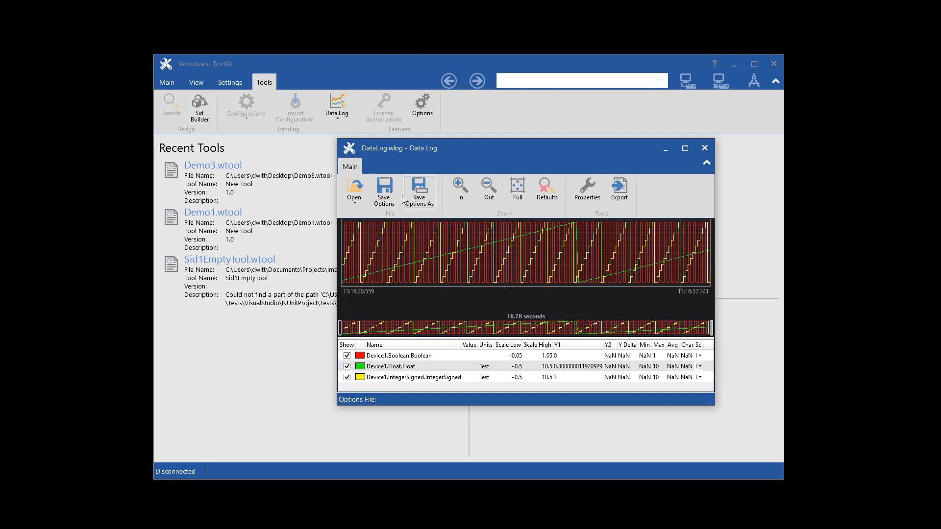
- Save the data log's display options to the Desktop as a new options file named DatalogOptions
{"action": "left_click", "coordinate": [419, 196]}
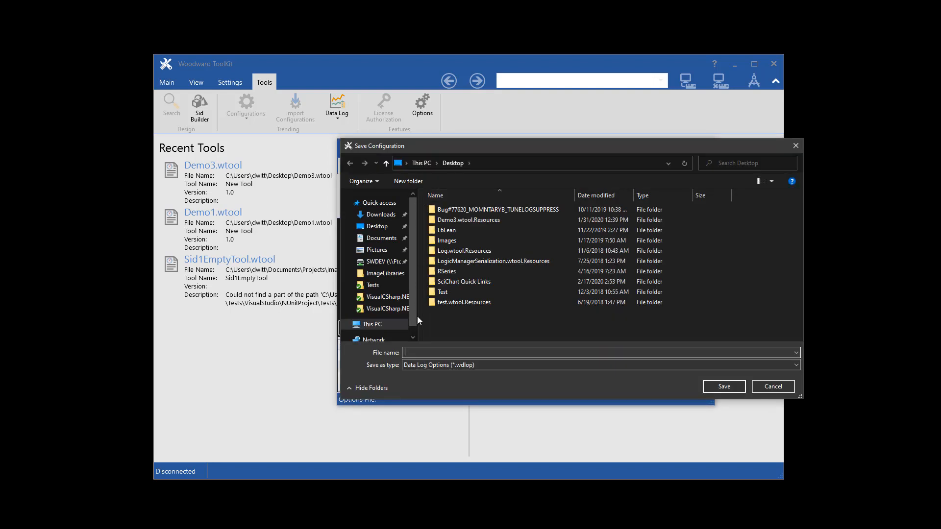
{"action": "type", "text": "Data"}
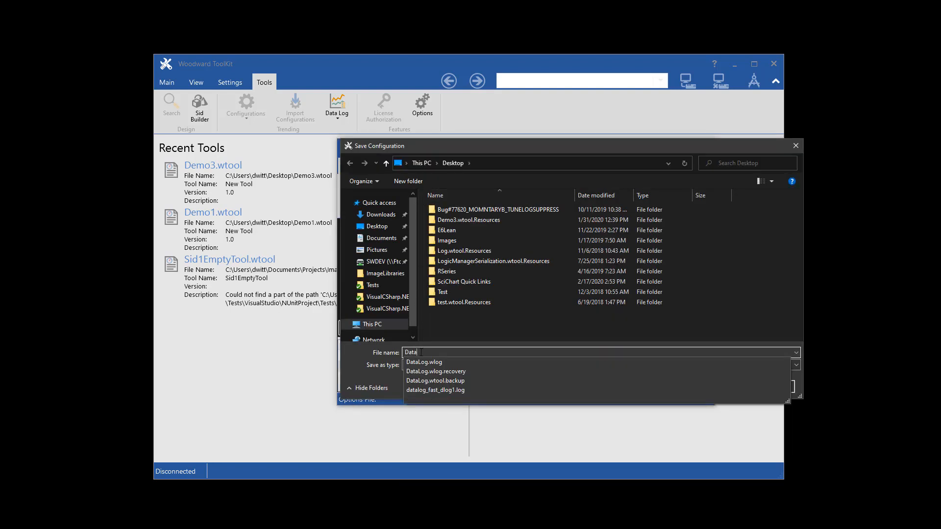
{"action": "type", "text": "logOpt"}
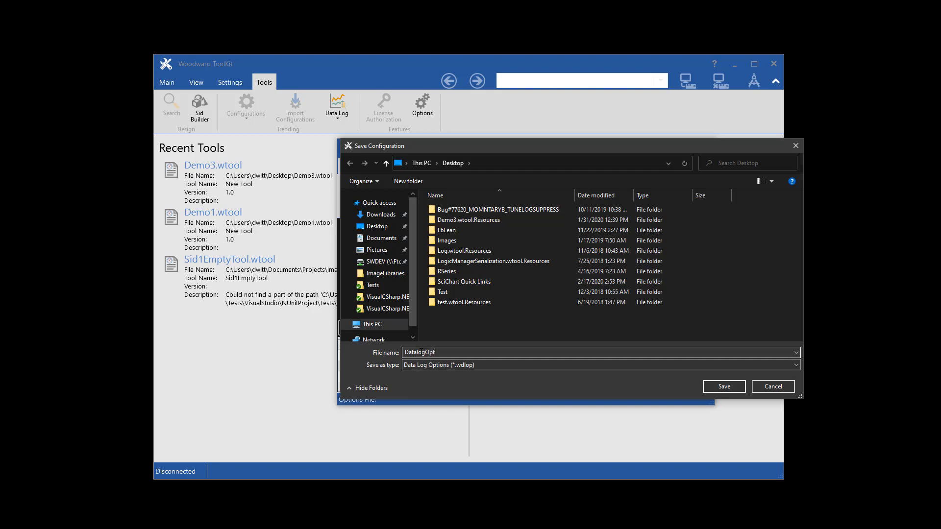
{"action": "type", "text": "ions"}
{"action": "left_click", "coordinate": [720, 387]}
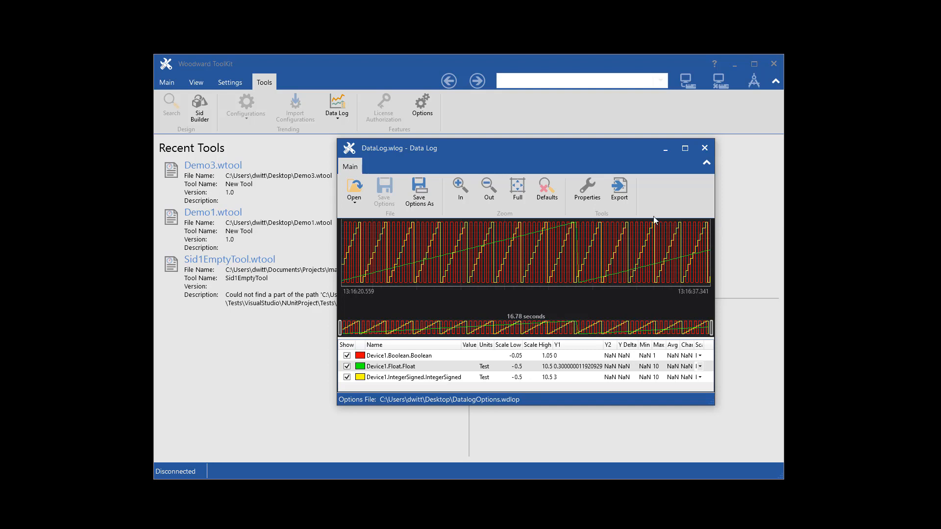
- Close the Data Log window and reopen the data log from the recent DatalogOptions.wdlop file
{"action": "left_click", "coordinate": [704, 148]}
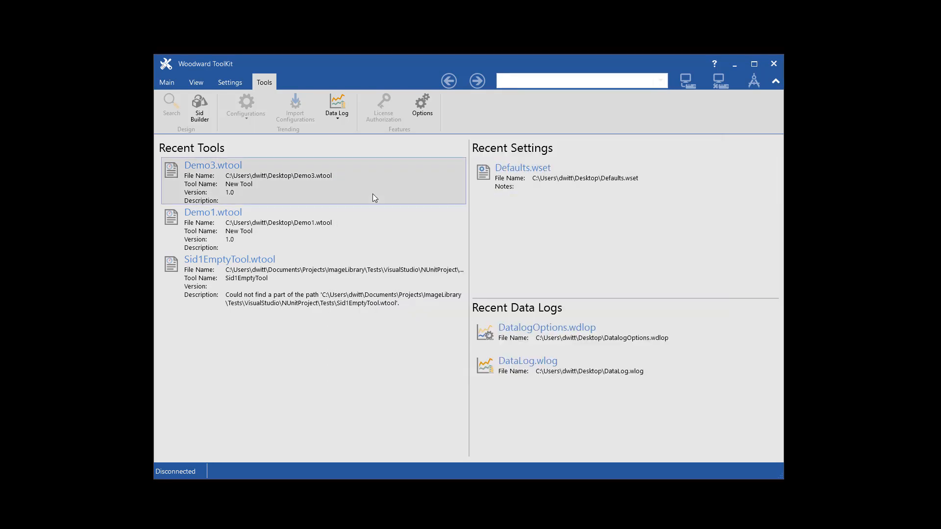
{"action": "left_click", "coordinate": [338, 120]}
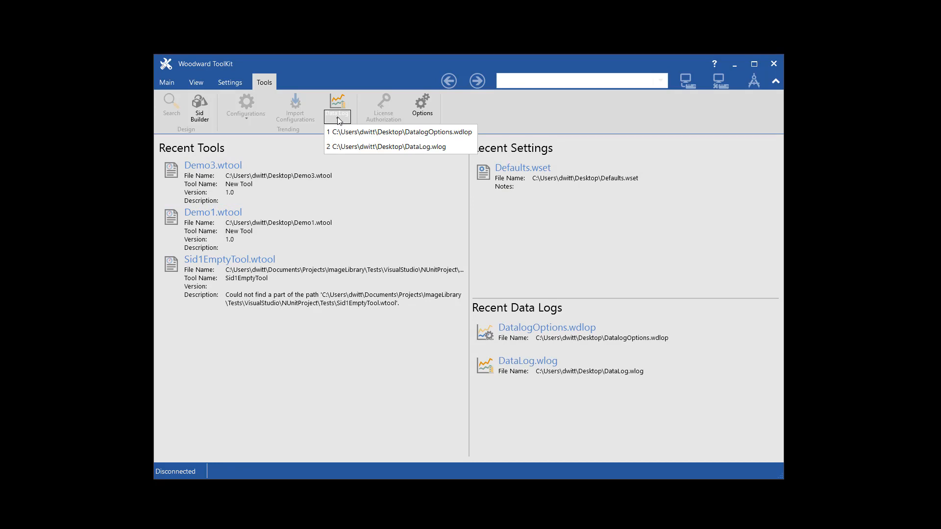
{"action": "left_click", "coordinate": [356, 132]}
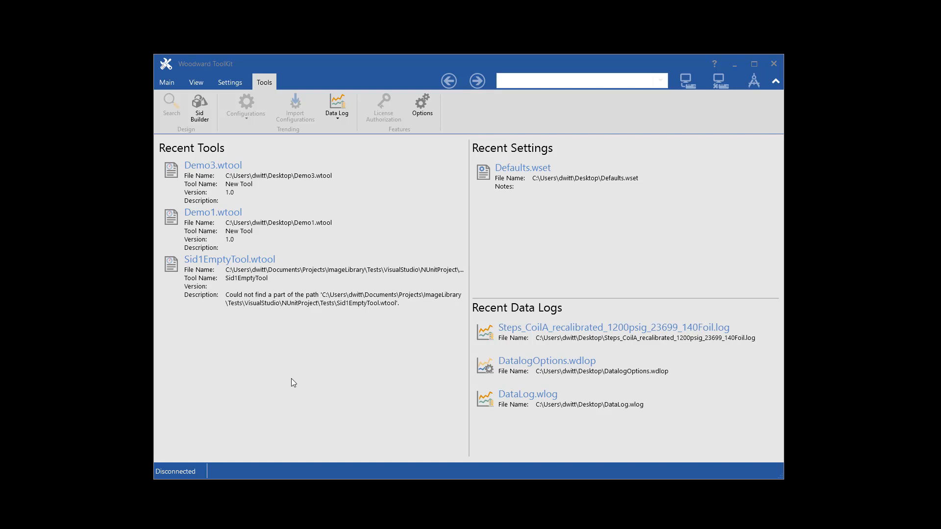
- Open Steps_CoilA_recalibrated_1200psig_23699_140Foil.log from the Desktop with all its parameters plotted, and close the data log properties
{"action": "left_click", "coordinate": [338, 102]}
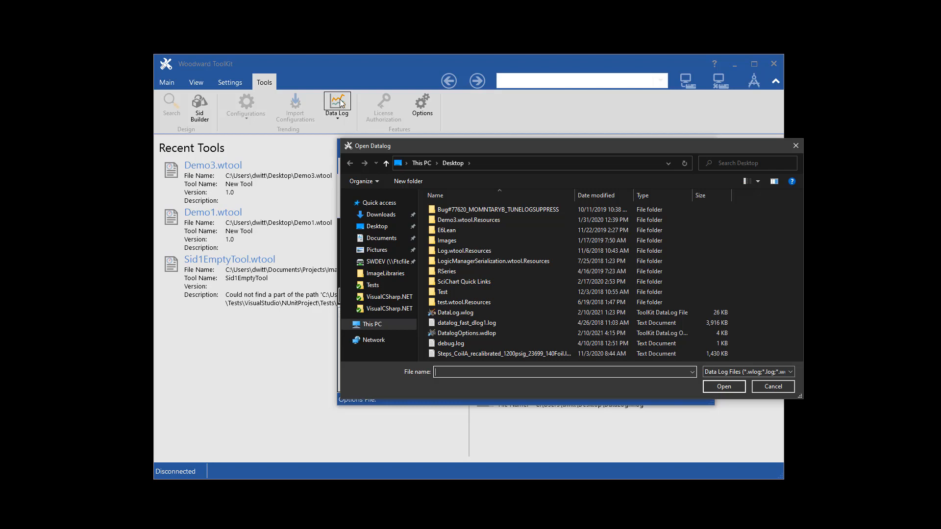
{"action": "double_click", "coordinate": [490, 354]}
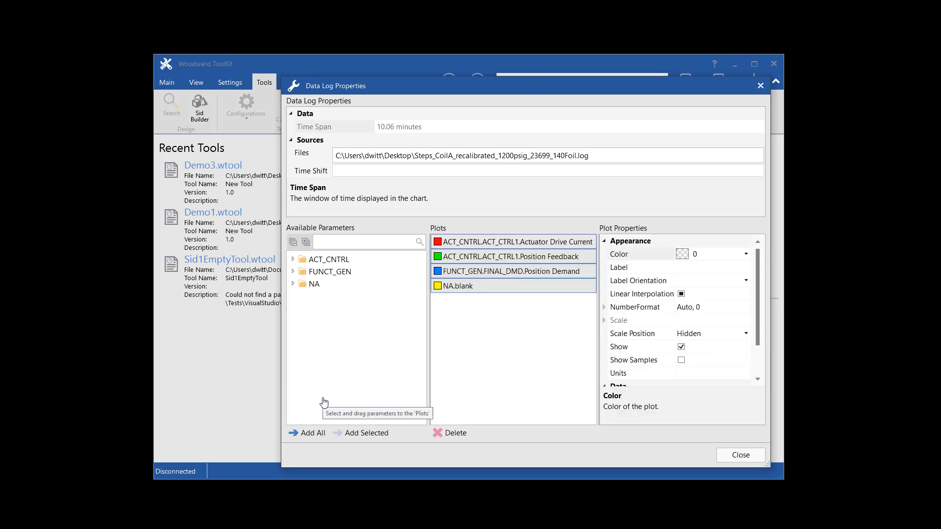
{"action": "left_click", "coordinate": [735, 457]}
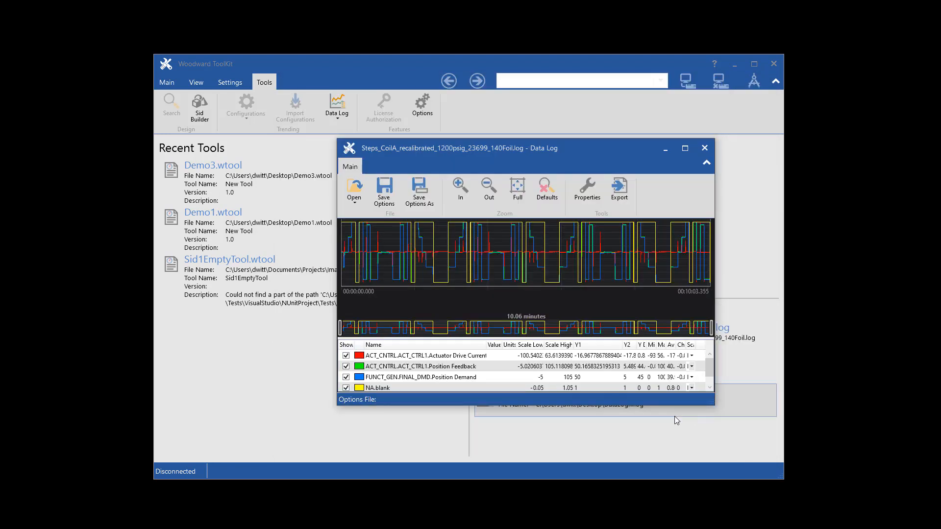